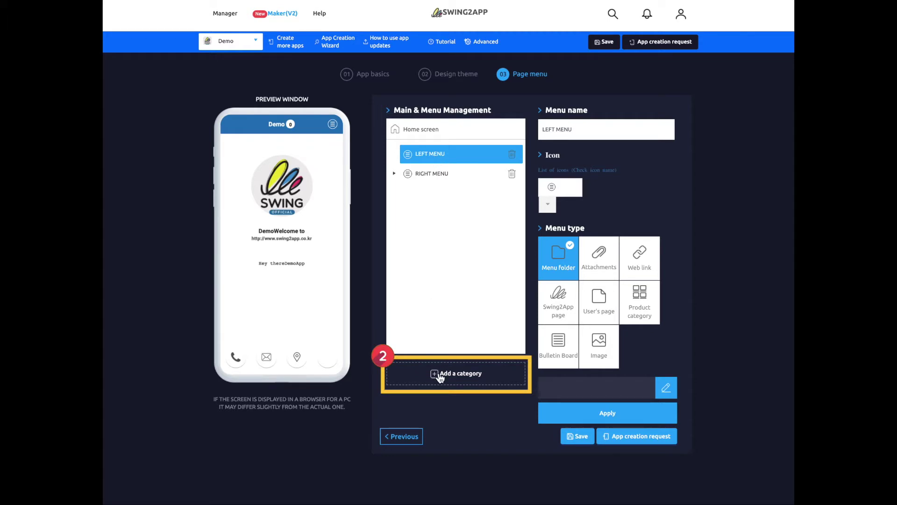
# Add a category named Help with the Web link type under LEFT MENU, apply it and save the app
pyautogui.click(440, 374)
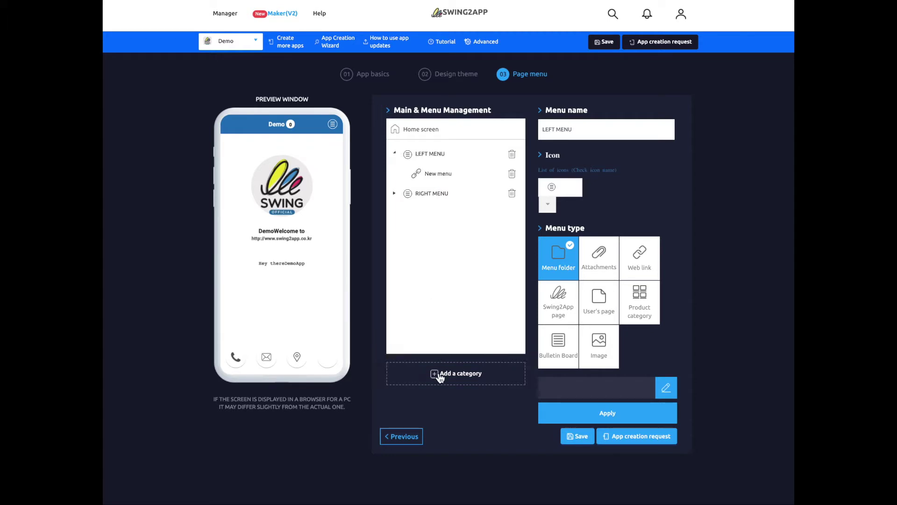
pyautogui.click(430, 177)
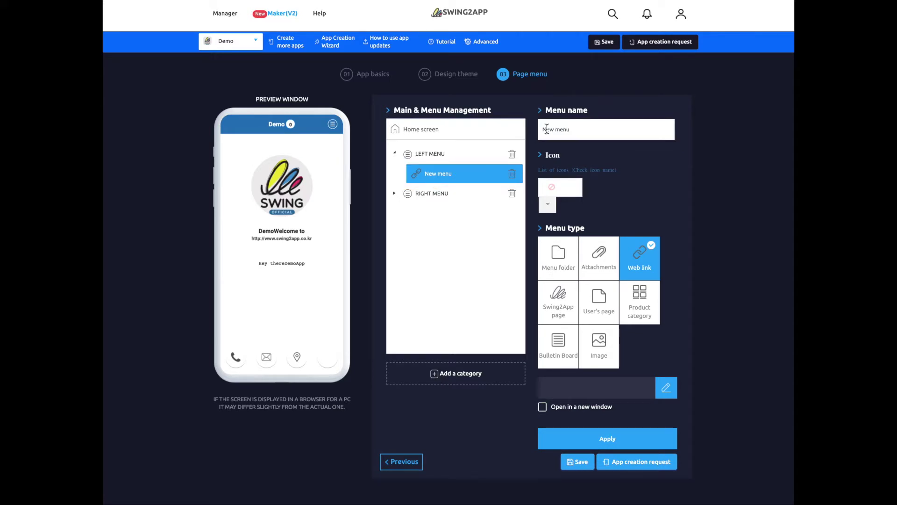
pyautogui.tripleClick(578, 131)
pyautogui.write('Help')
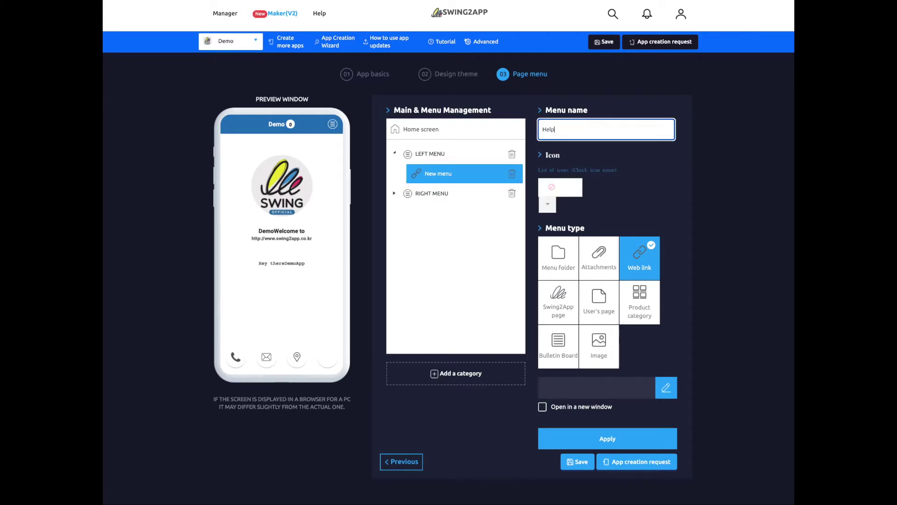
pyautogui.click(570, 437)
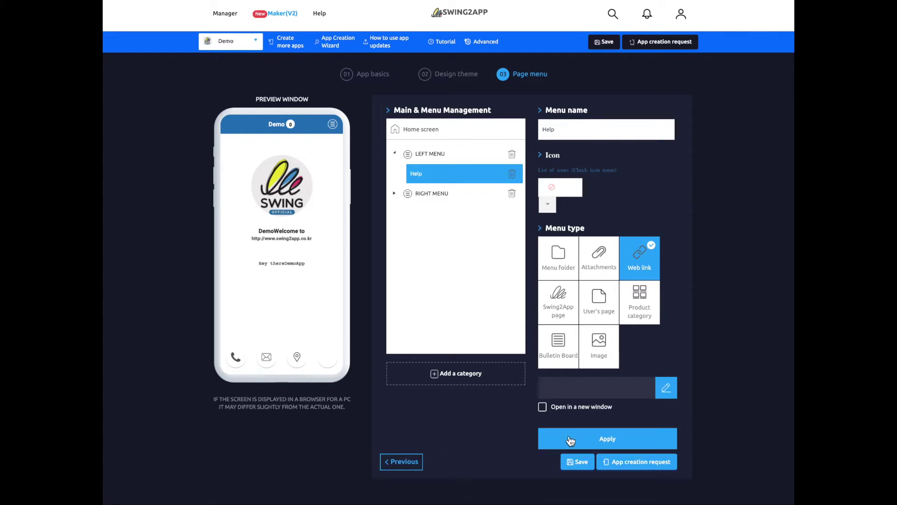
pyautogui.click(578, 462)
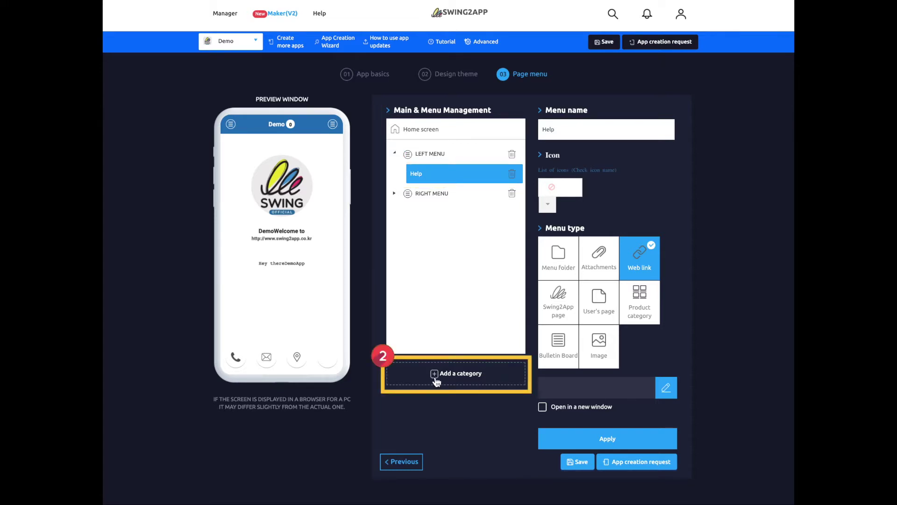
# Add a submenu named Accounts under the Help category, apply it and save the app
pyautogui.click(436, 380)
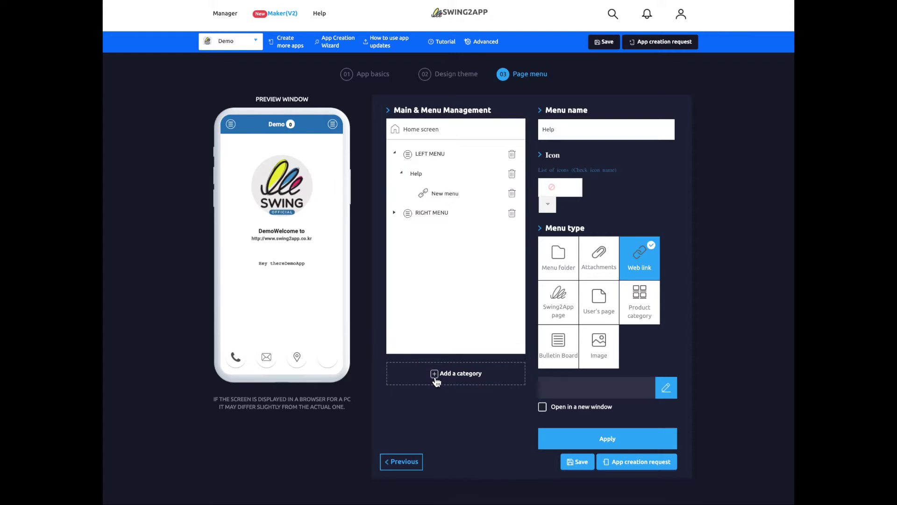
pyautogui.click(463, 198)
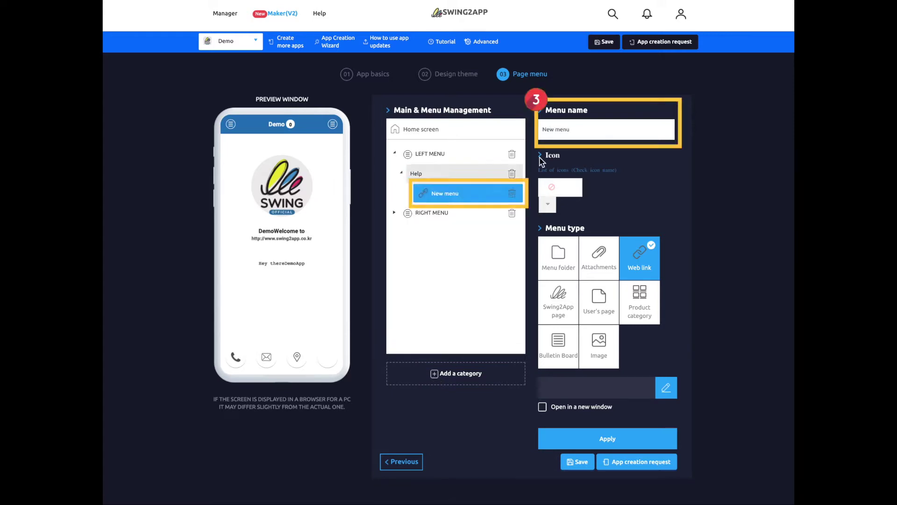
pyautogui.click(582, 131)
pyautogui.write('Accounts')
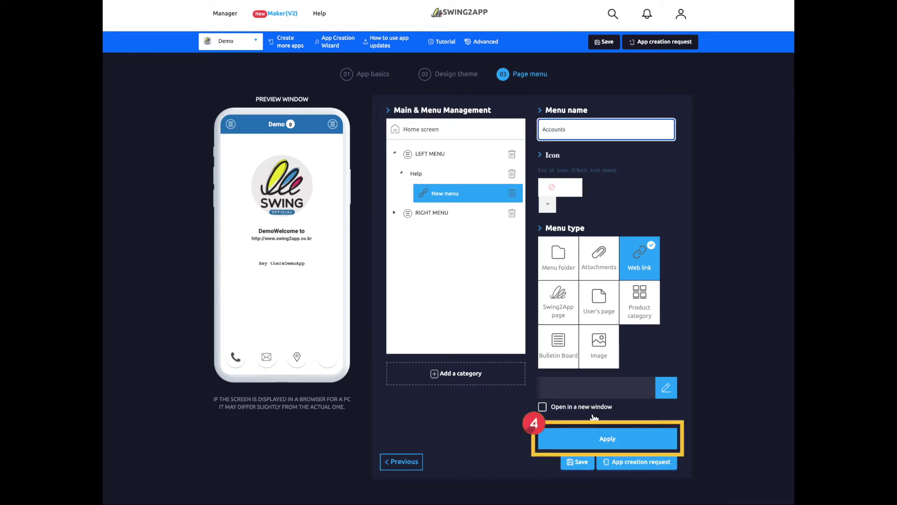
pyautogui.click(587, 439)
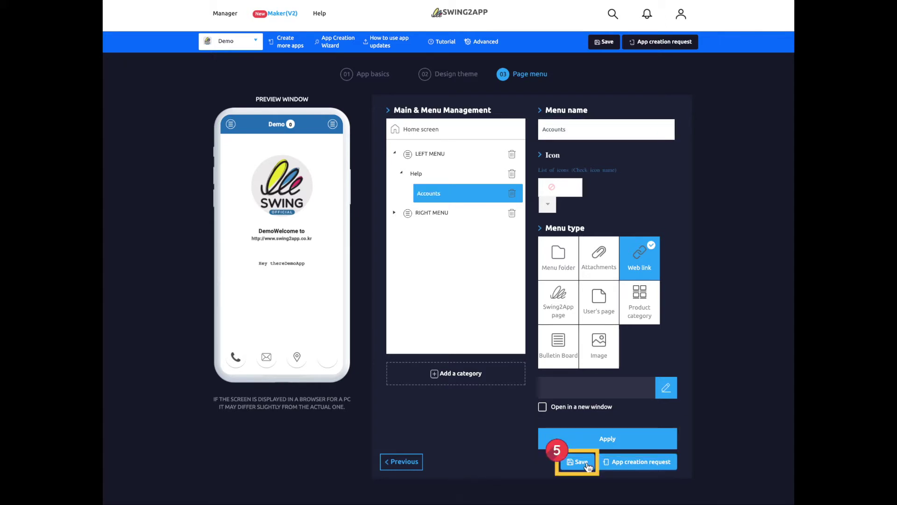
pyautogui.click(579, 462)
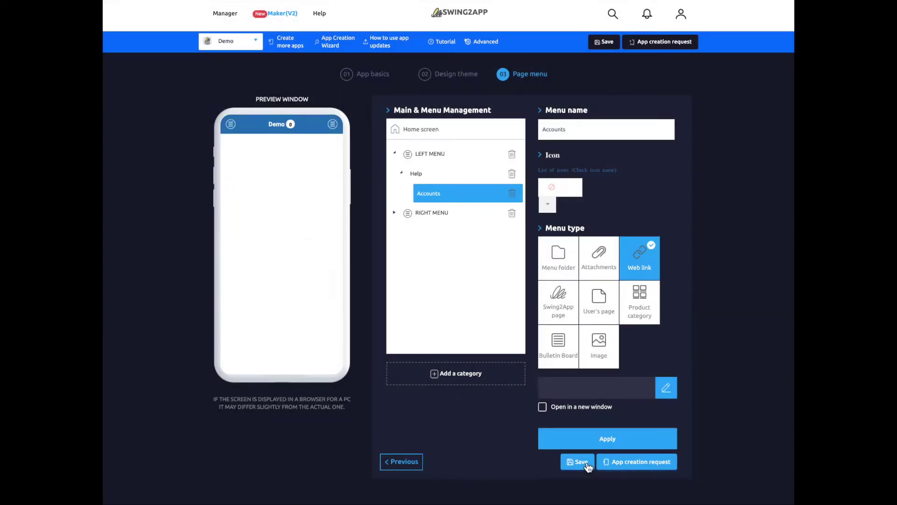
# Add another category named Profile directly under LEFT MENU and save the app
pyautogui.click(421, 154)
pyautogui.click(437, 375)
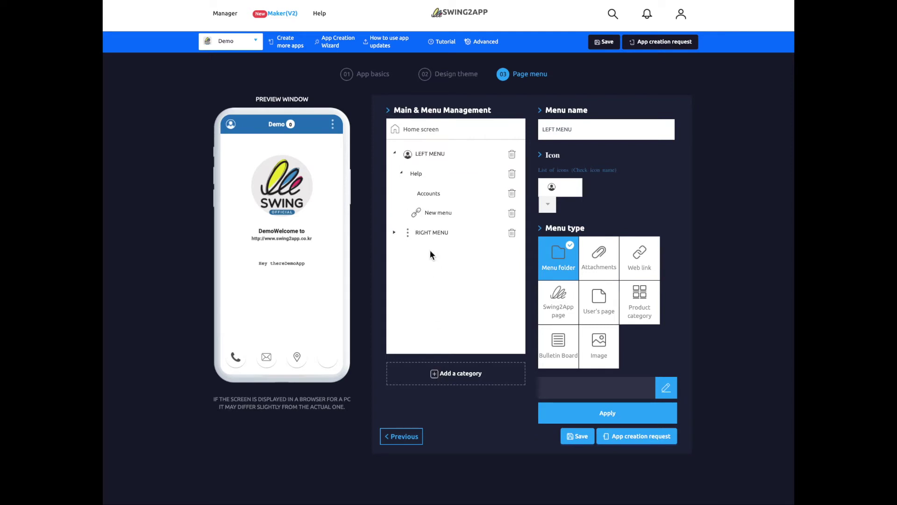
pyautogui.click(438, 212)
pyautogui.click(578, 133)
pyautogui.hotkey('ctrl', 'a')
pyautogui.write('Profile')
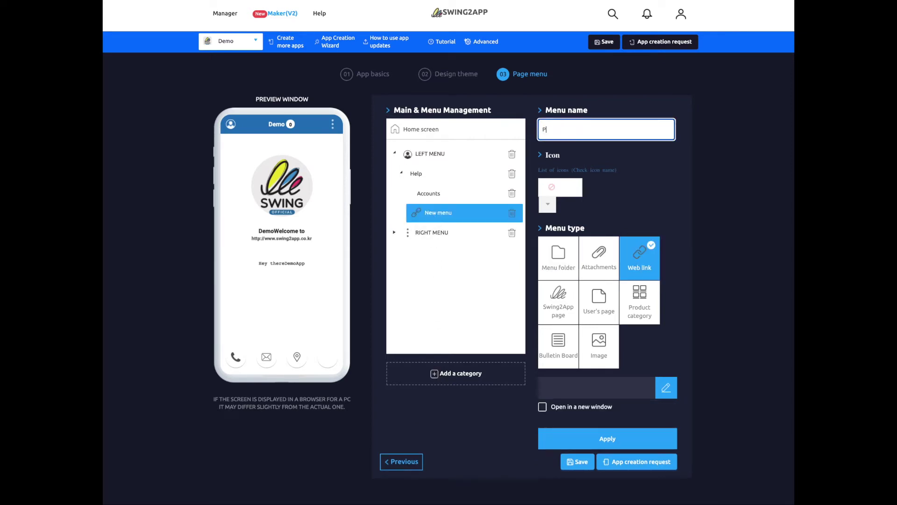
pyautogui.click(568, 463)
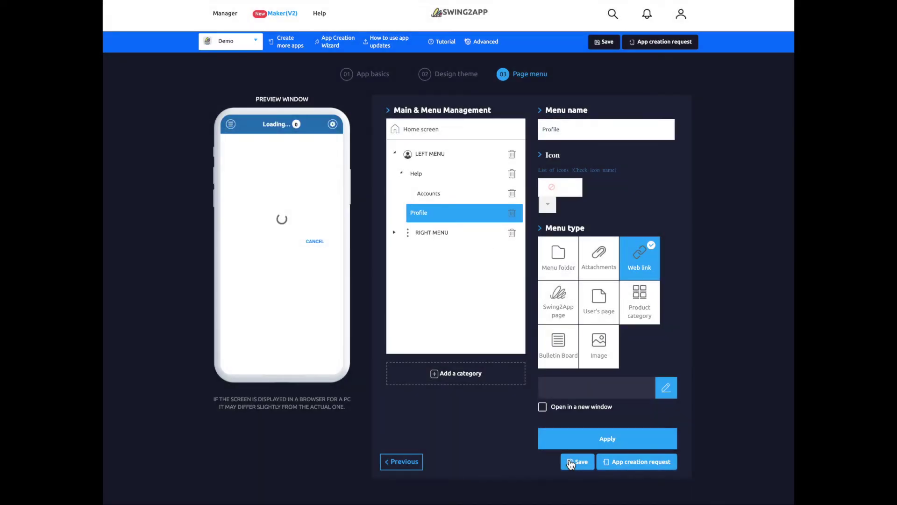
# Change the LEFT MENU icon to the filled person-in-circle icon, apply it and save the app
pyautogui.click(396, 156)
pyautogui.click(411, 154)
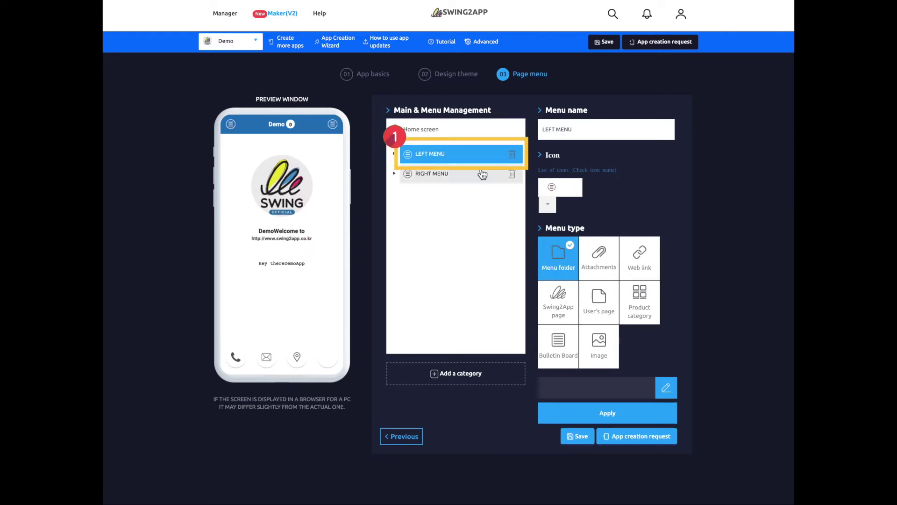
pyautogui.click(553, 203)
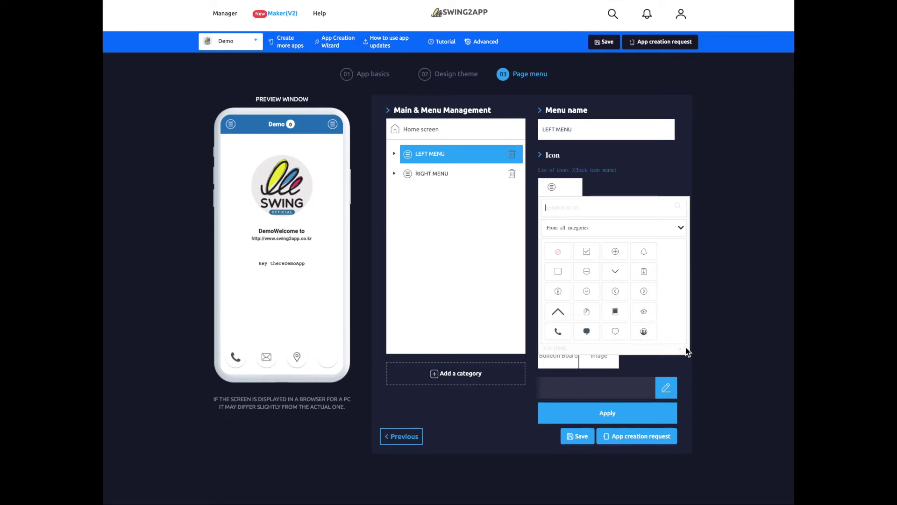
pyautogui.click(680, 350)
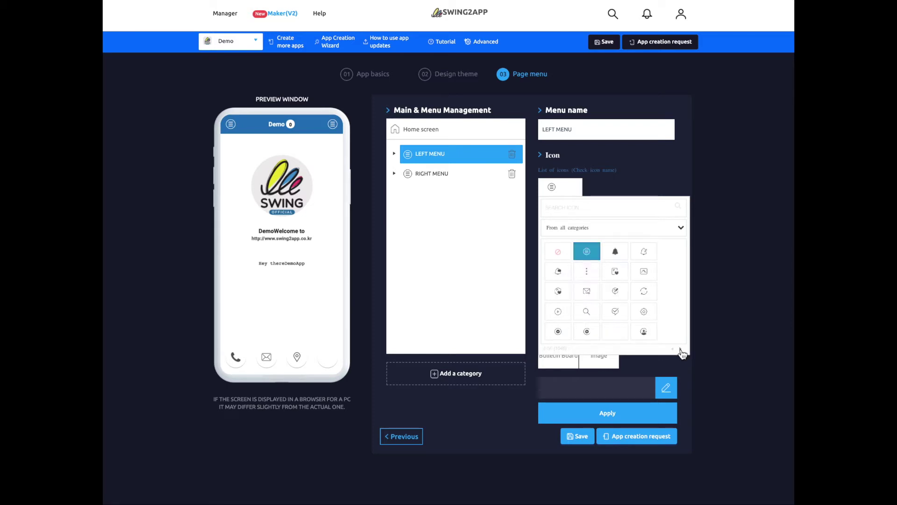
pyautogui.click(681, 350)
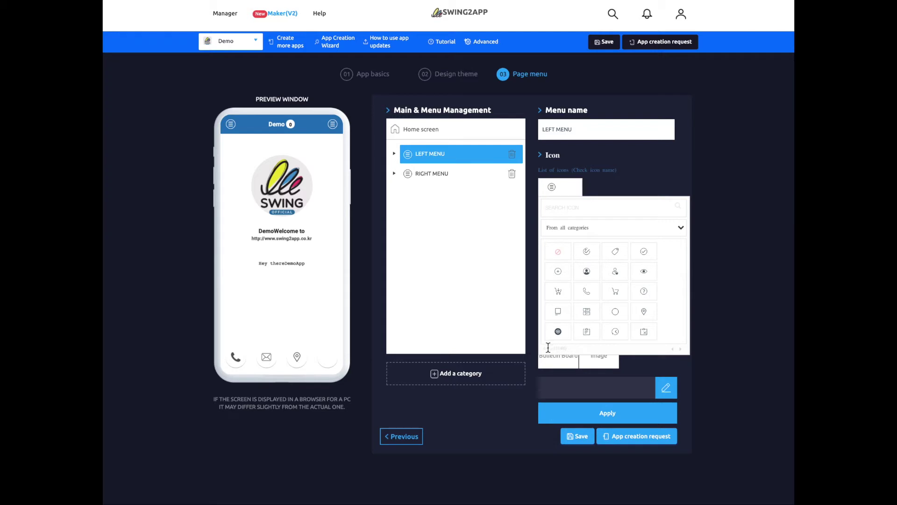
pyautogui.click(587, 271)
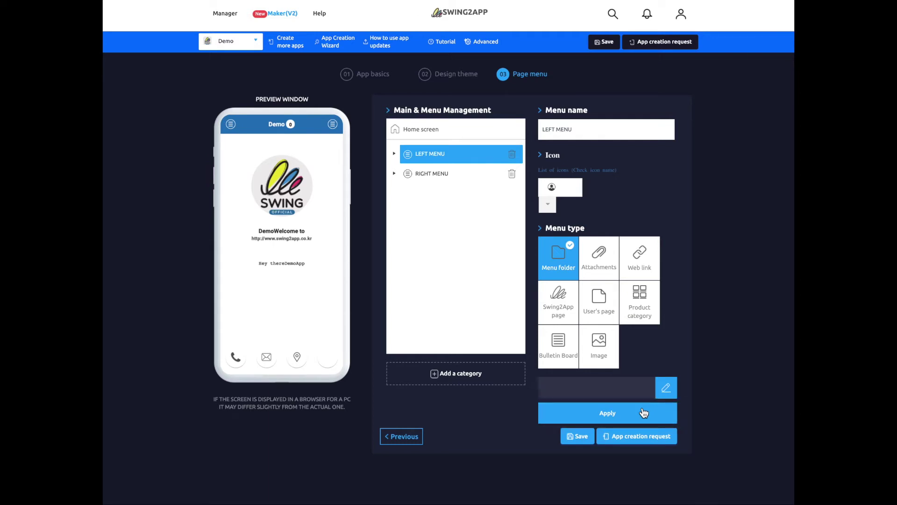
pyautogui.click(643, 412)
pyautogui.click(577, 439)
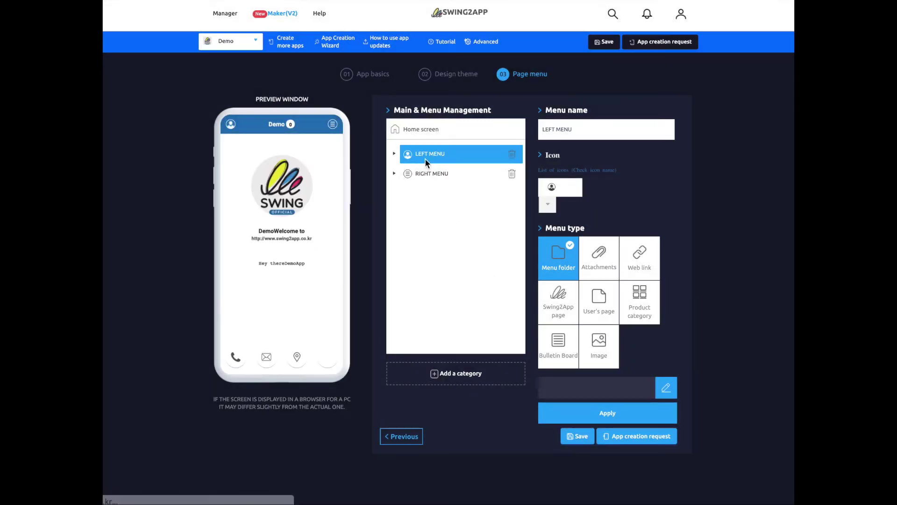
# Change the RIGHT MENU icon to the three vertical dots and save the app
pyautogui.click(425, 174)
pyautogui.click(549, 203)
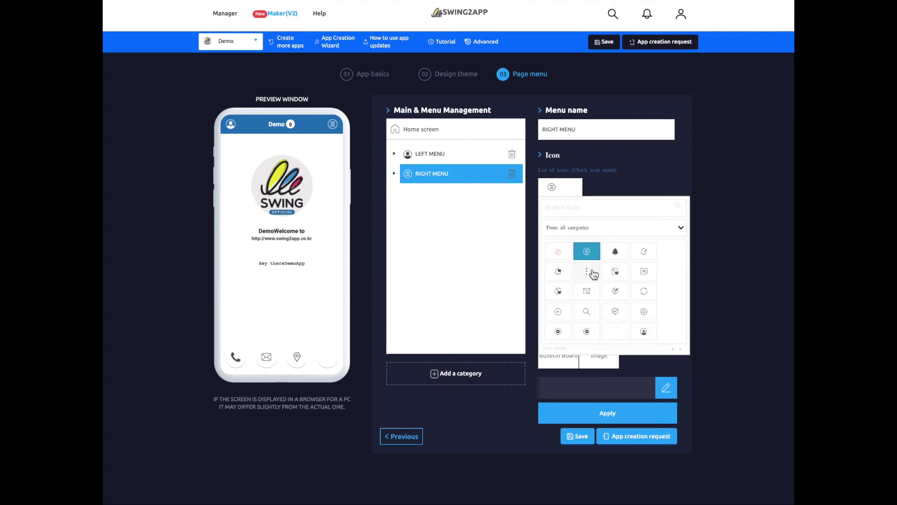
pyautogui.click(592, 273)
pyautogui.click(581, 437)
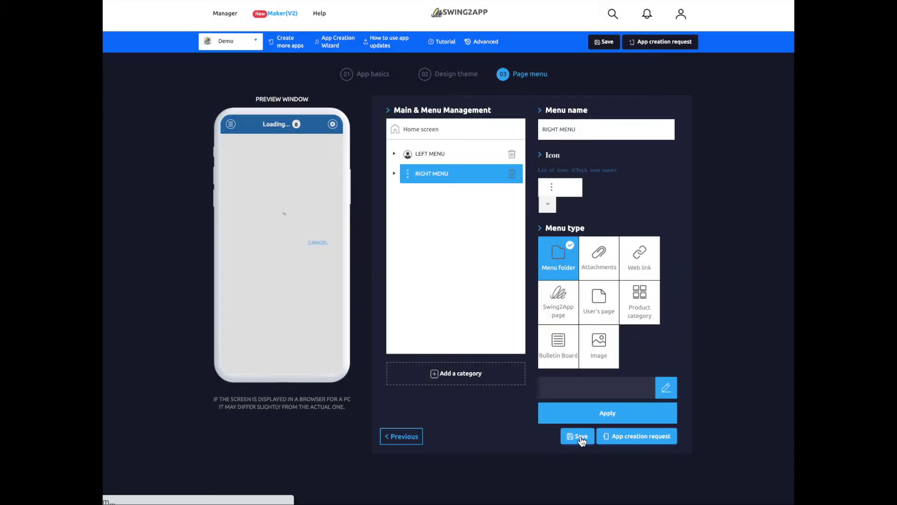
# Expand the LEFT MENU and RIGHT MENU categories and check both side menus in the phone preview
pyautogui.click(394, 174)
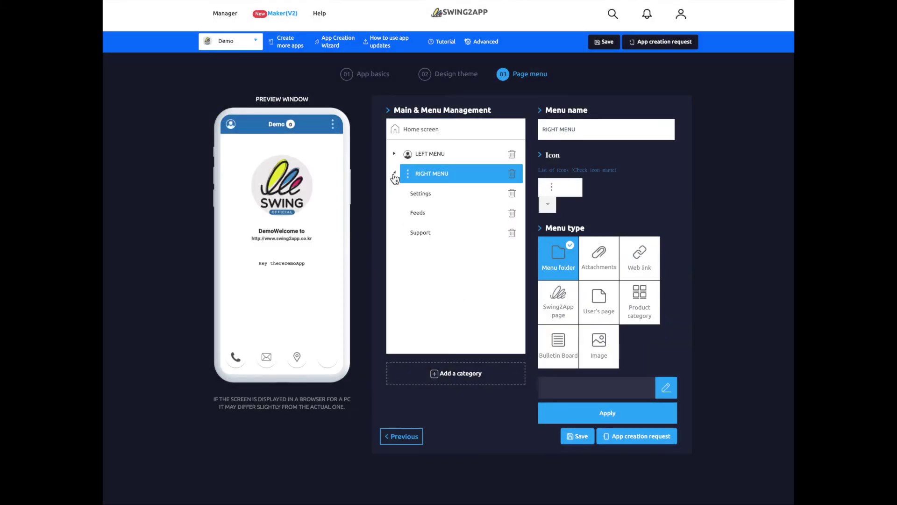
pyautogui.click(394, 154)
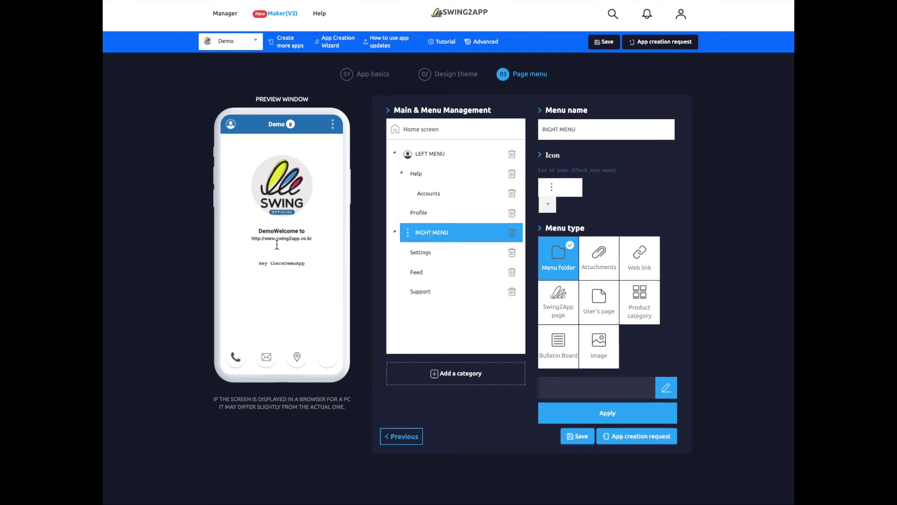
pyautogui.click(231, 124)
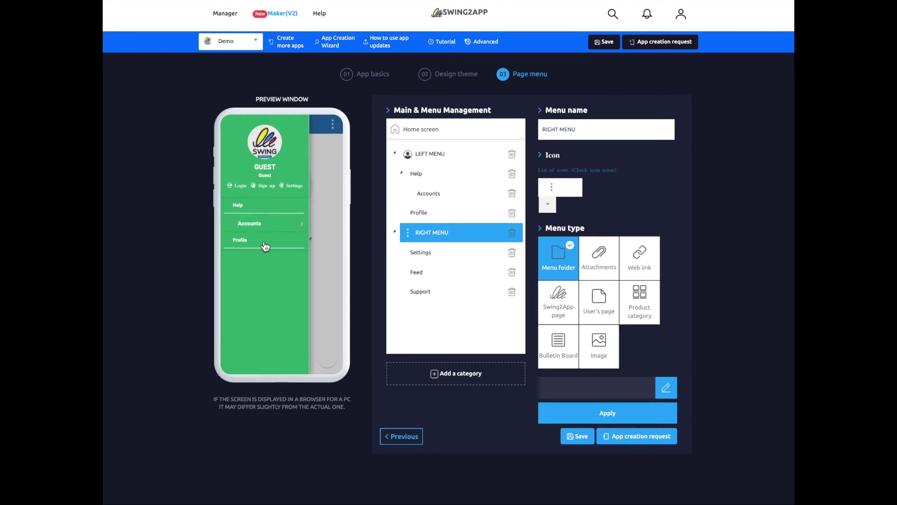
pyautogui.click(314, 237)
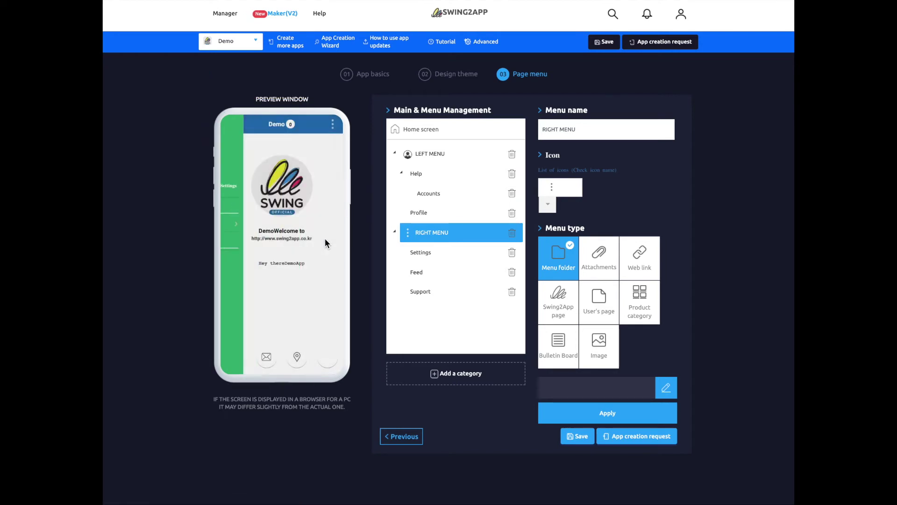
pyautogui.click(332, 124)
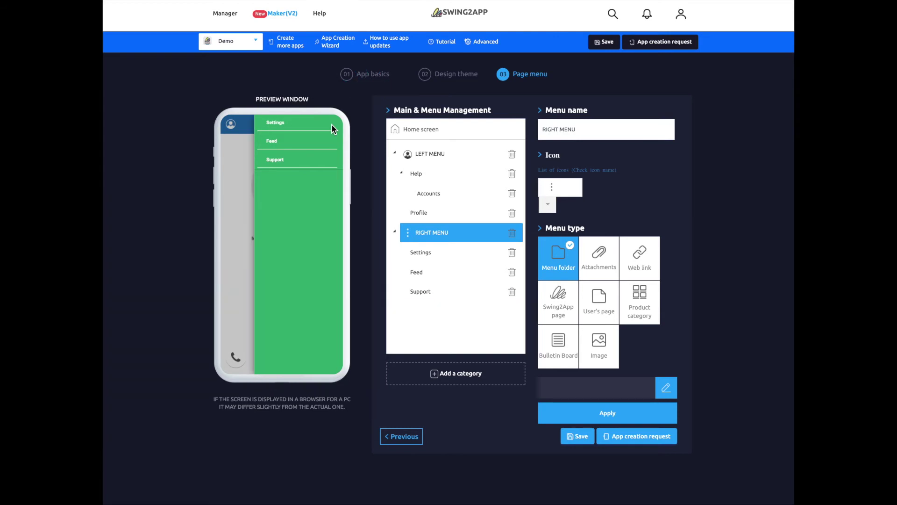
pyautogui.click(232, 203)
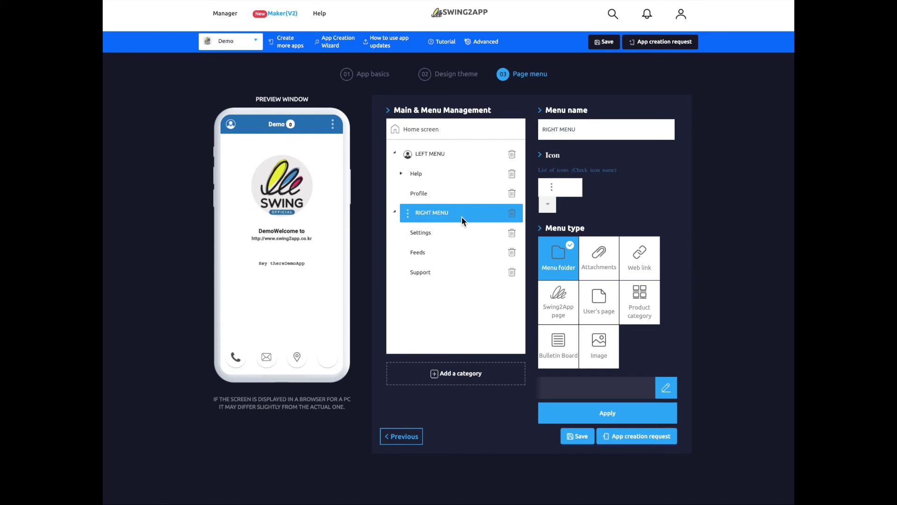
# Delete the Settings, Feeds and Support categories from RIGHT MENU and save the app
pyautogui.click(512, 233)
pyautogui.click(512, 233)
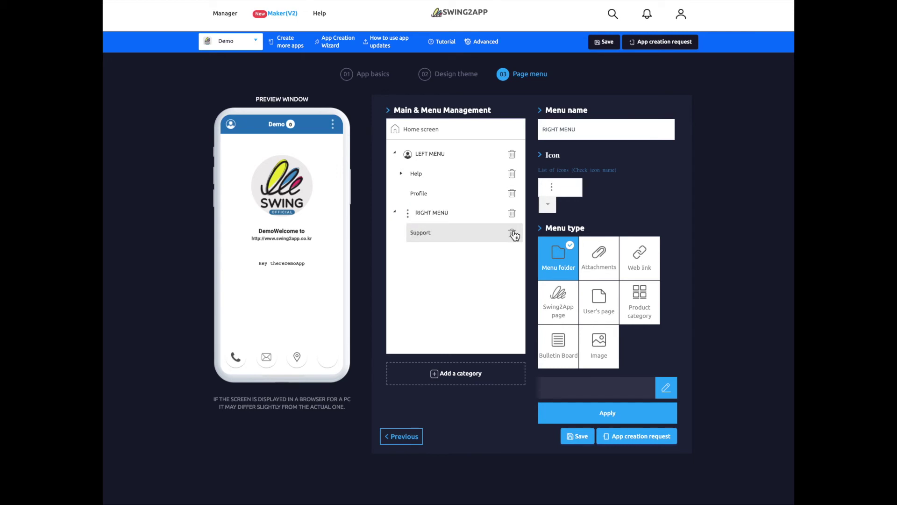
pyautogui.click(512, 233)
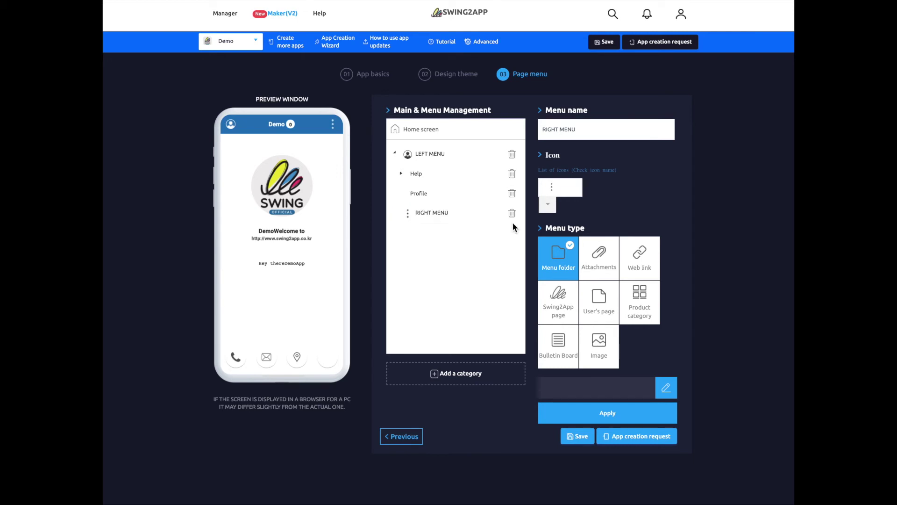
pyautogui.click(575, 438)
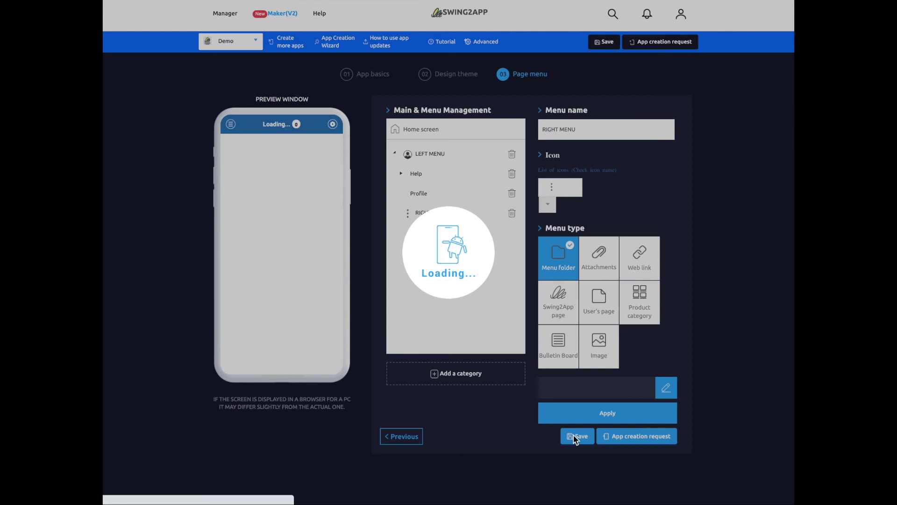
pyautogui.click(412, 214)
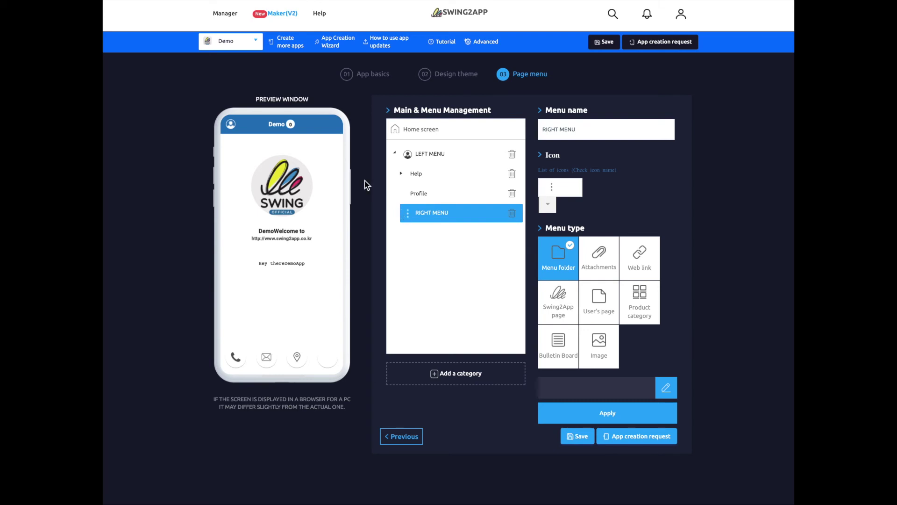
# Delete the Accounts submenu under Help, save the app and check the left side menu in the phone preview
pyautogui.click(237, 127)
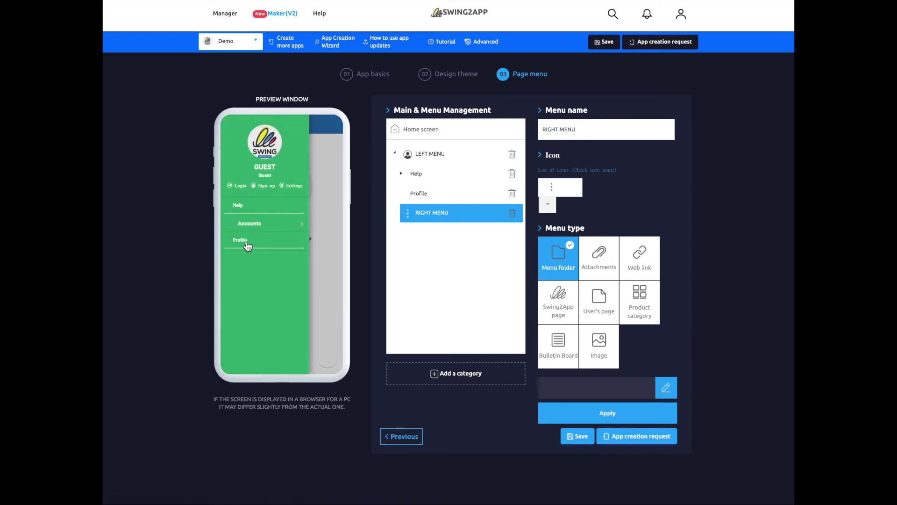
pyautogui.click(400, 174)
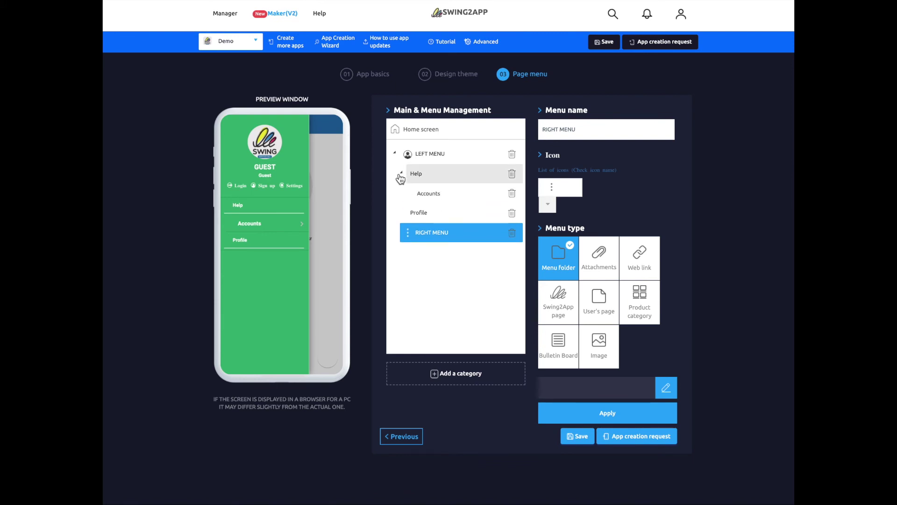
pyautogui.click(511, 195)
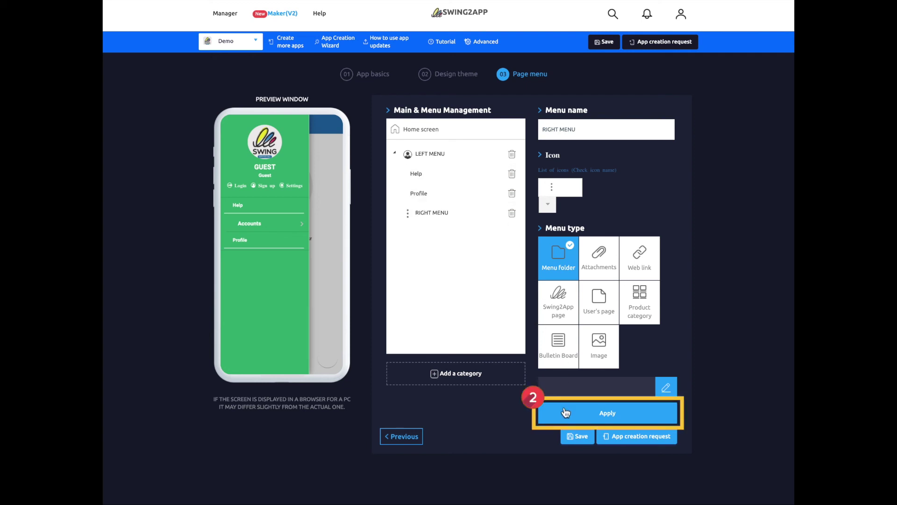
pyautogui.click(576, 434)
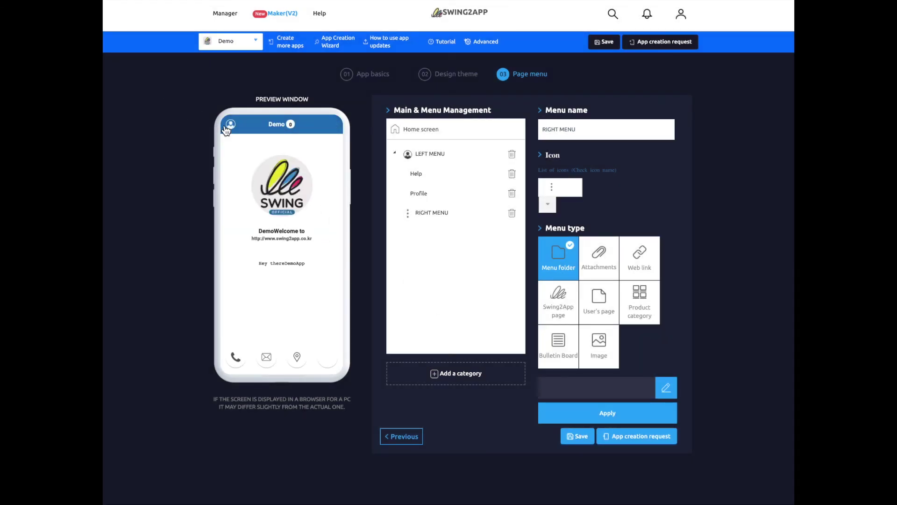
pyautogui.click(229, 125)
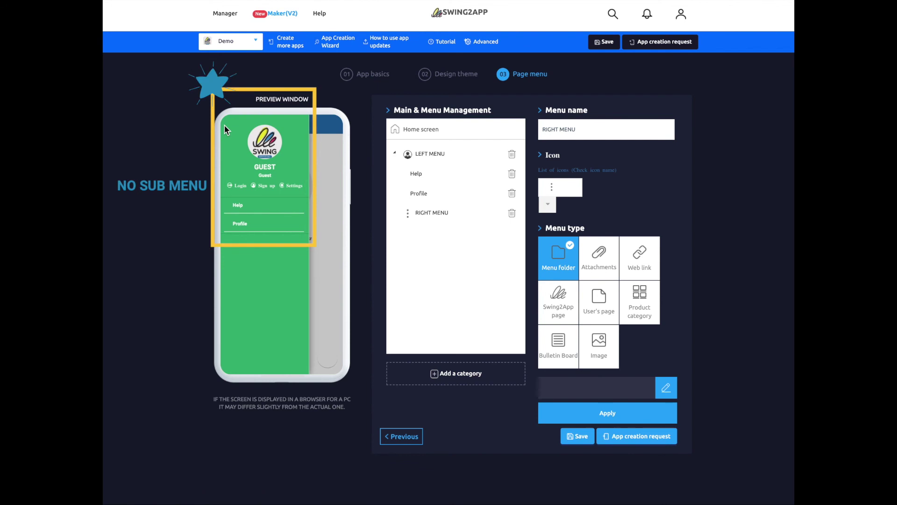